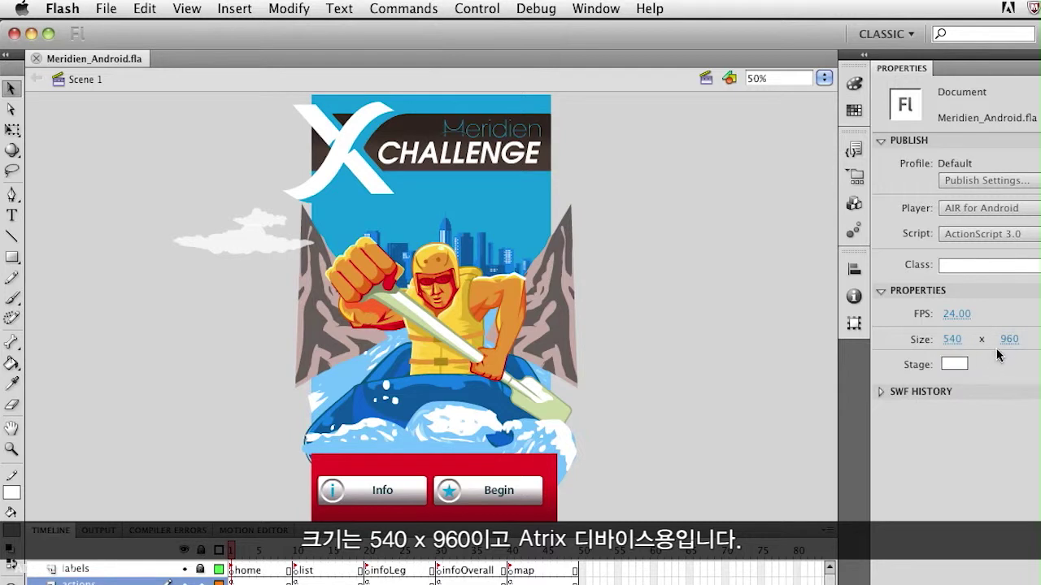
Open the AIR for Android player settings from the document's publish settings
{"action": "left_click", "coordinate": [98, 8]}
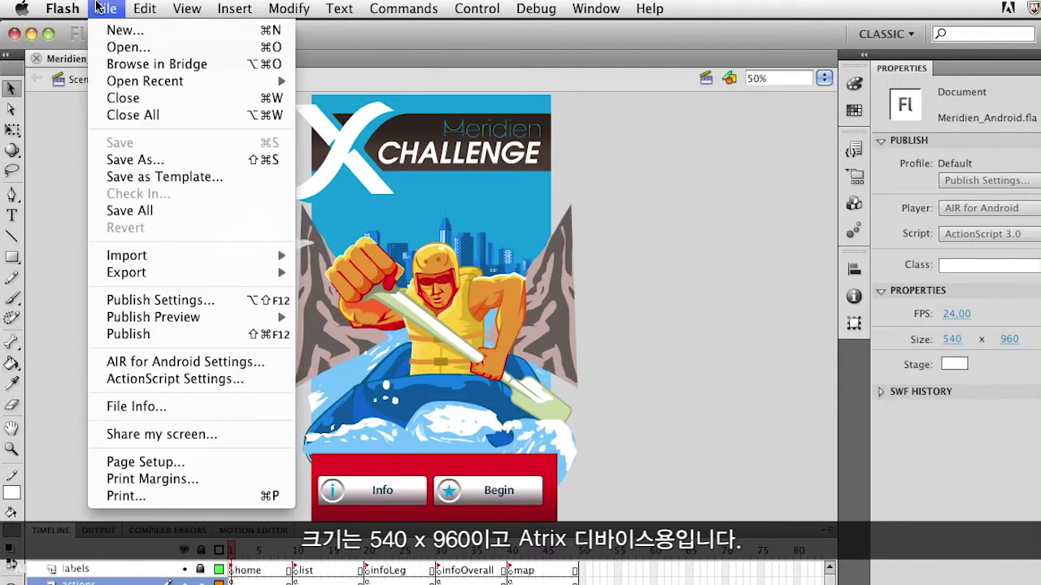
{"action": "left_click", "coordinate": [136, 307]}
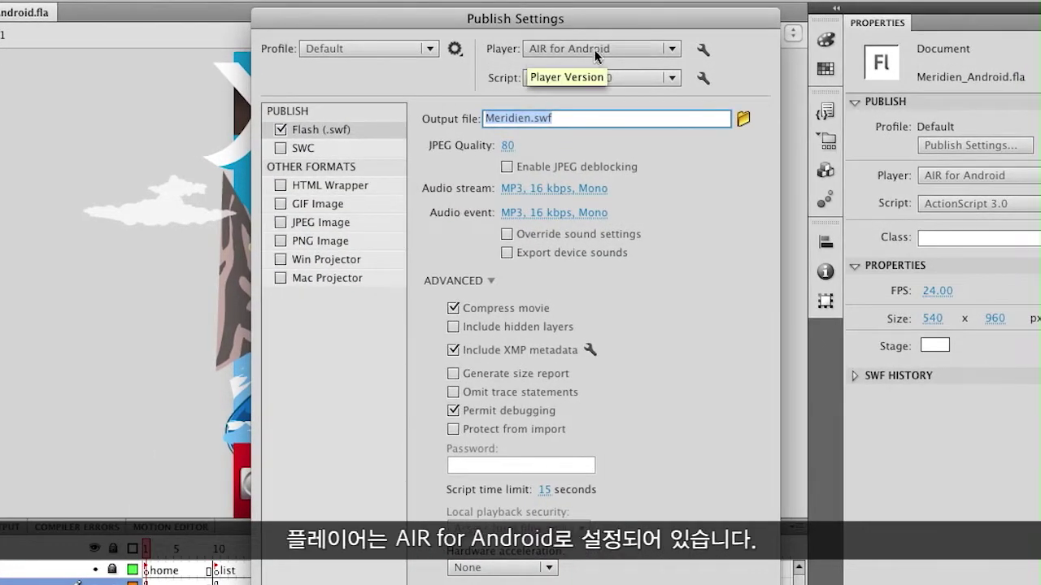
{"action": "left_click", "coordinate": [670, 48]}
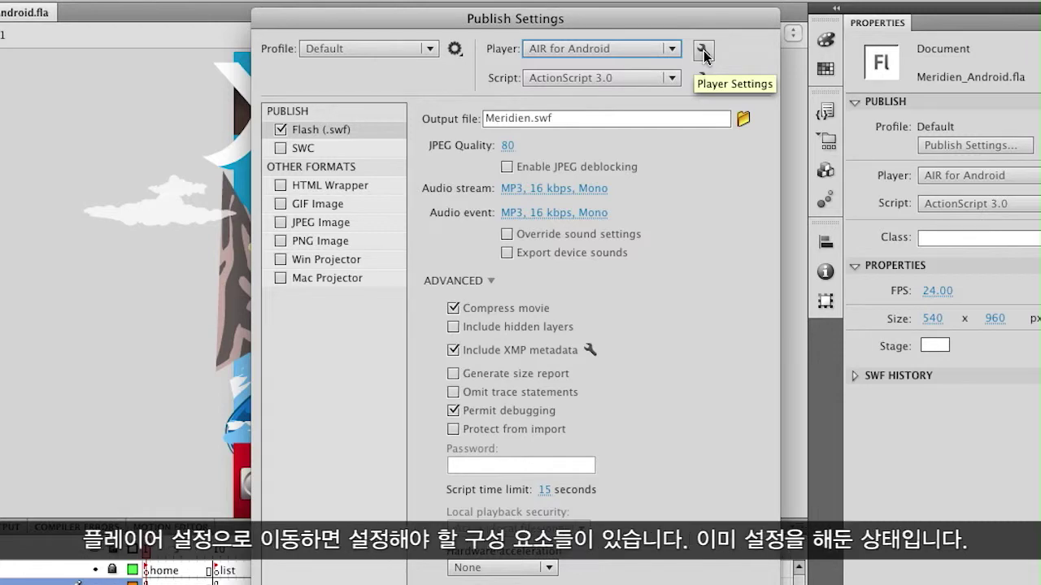
{"action": "left_click", "coordinate": [701, 50]}
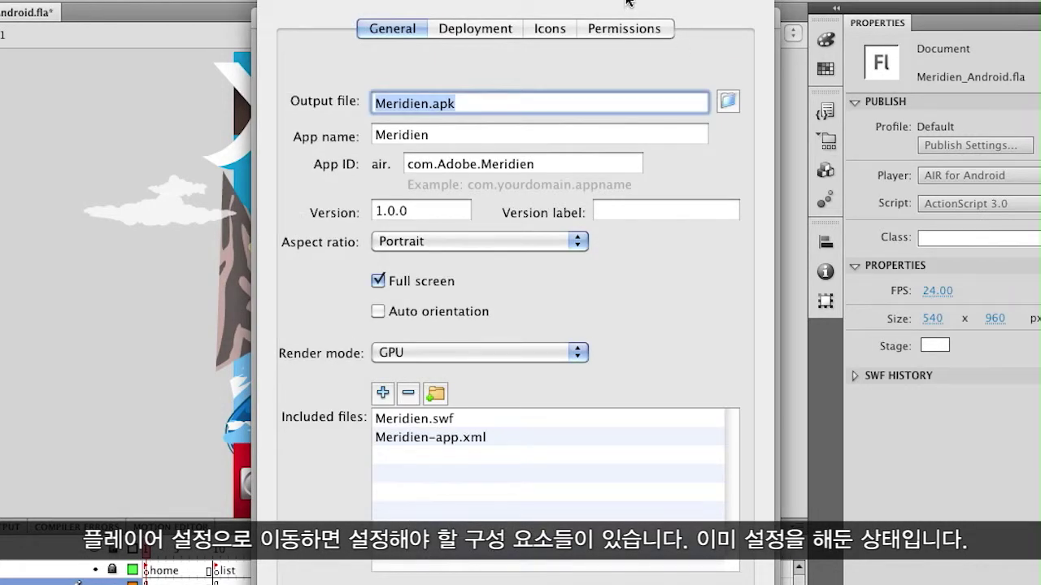
{"action": "left_click_drag", "start_coordinate": [627, 3], "coordinate": [626, 0]}
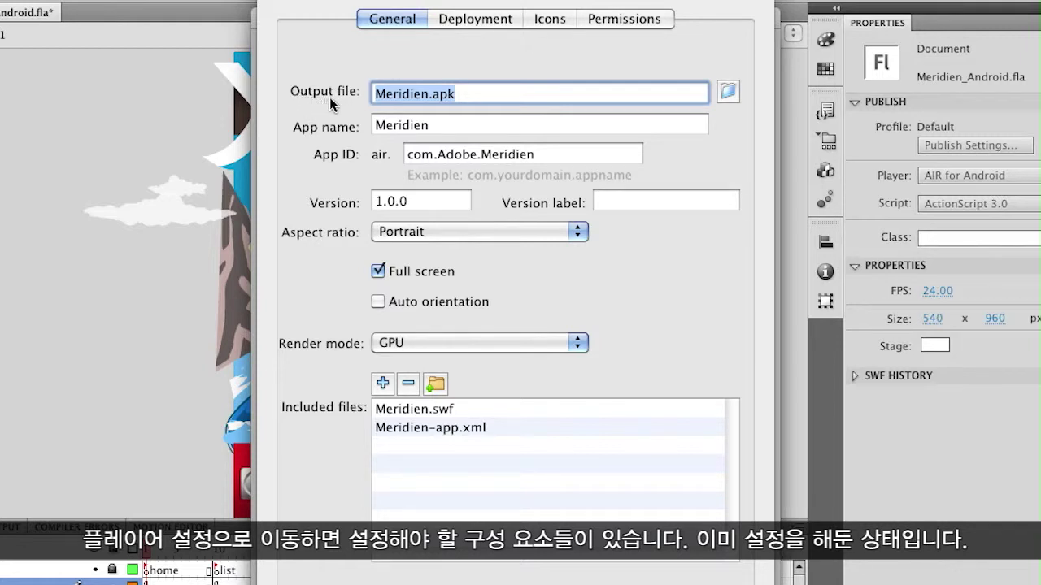
Review the output file name with its .apk extension and the app name in the general settings
{"action": "left_click", "coordinate": [409, 94]}
{"action": "left_click_drag", "start_coordinate": [431, 94], "coordinate": [500, 102]}
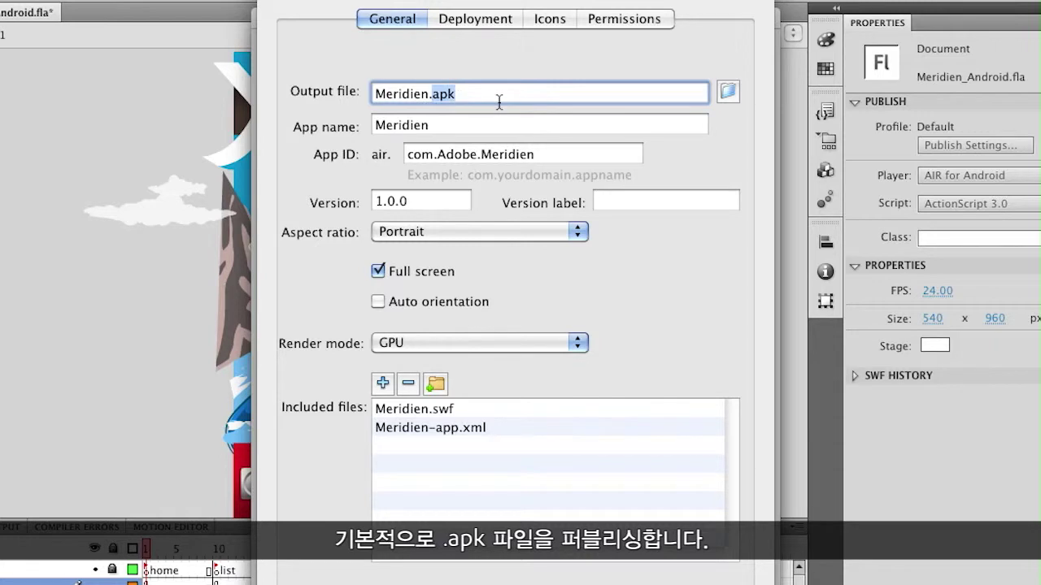
{"action": "left_click_drag", "start_coordinate": [464, 97], "coordinate": [325, 84]}
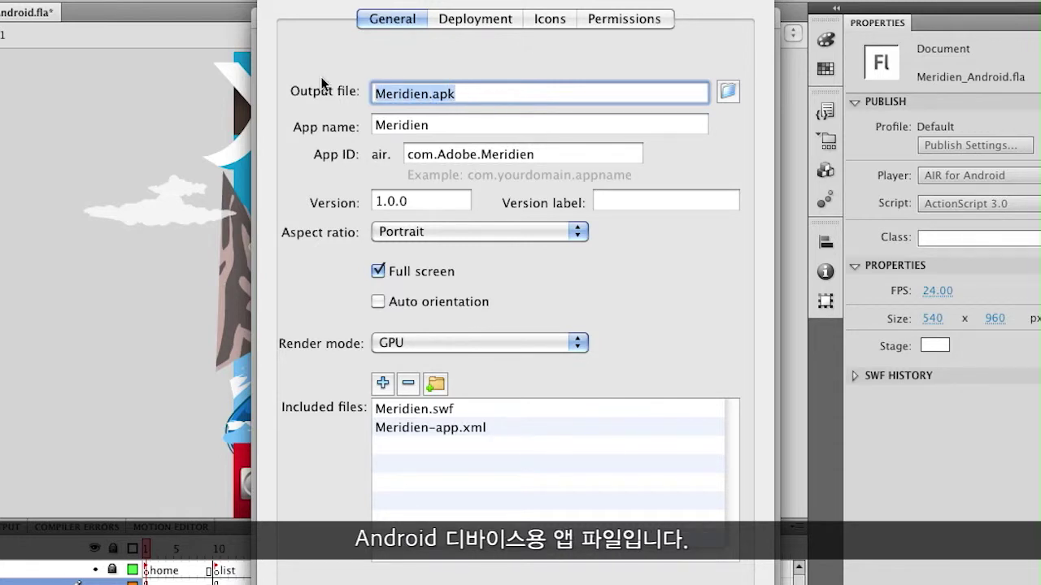
{"action": "left_click_drag", "start_coordinate": [435, 128], "coordinate": [344, 124]}
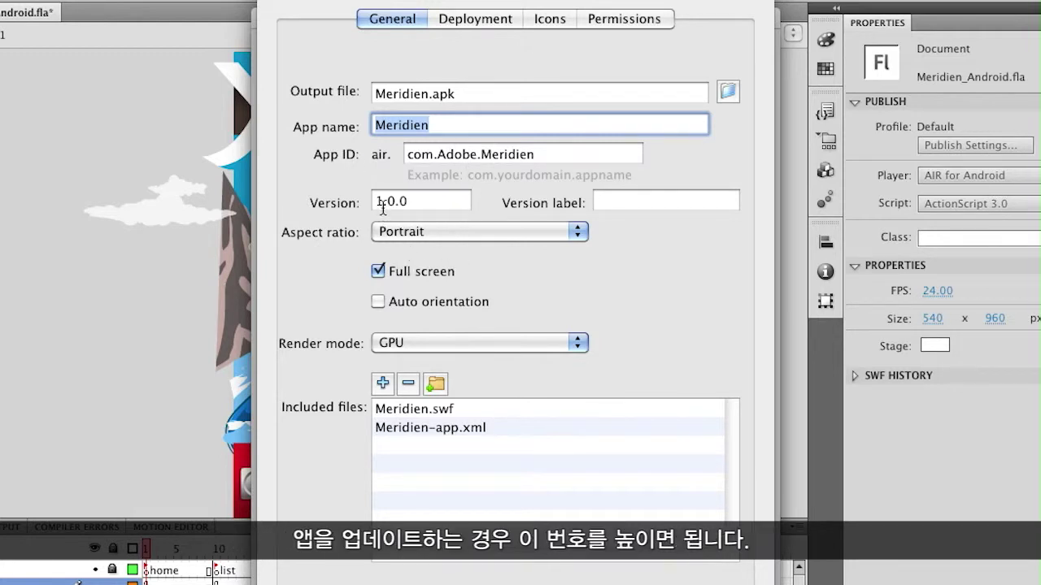
Set the app version to 1.0.0 and the render mode to GPU
{"action": "left_click", "coordinate": [409, 203]}
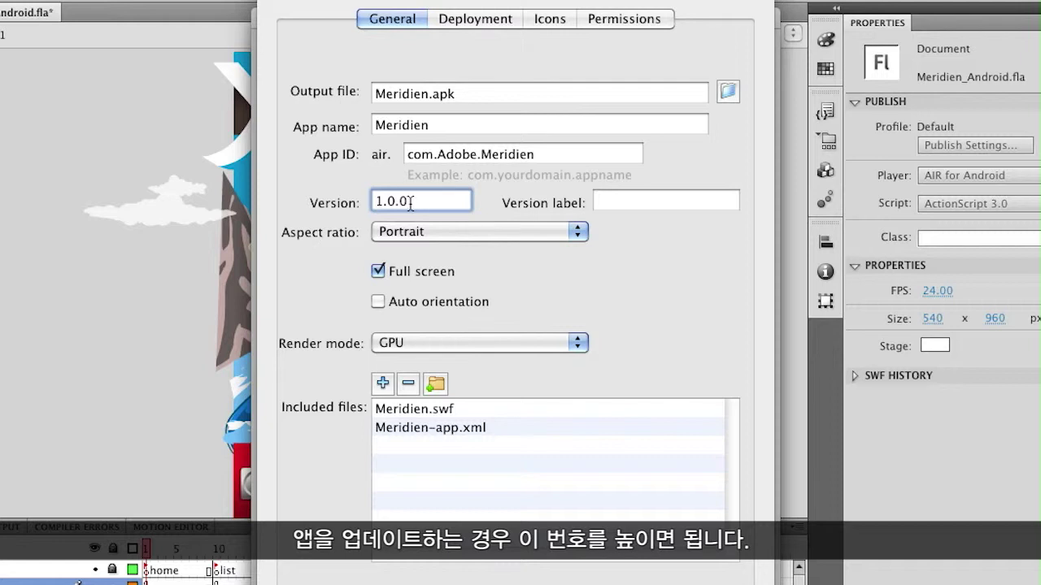
{"action": "key", "text": "BackSpace"}
{"action": "type", "text": "0"}
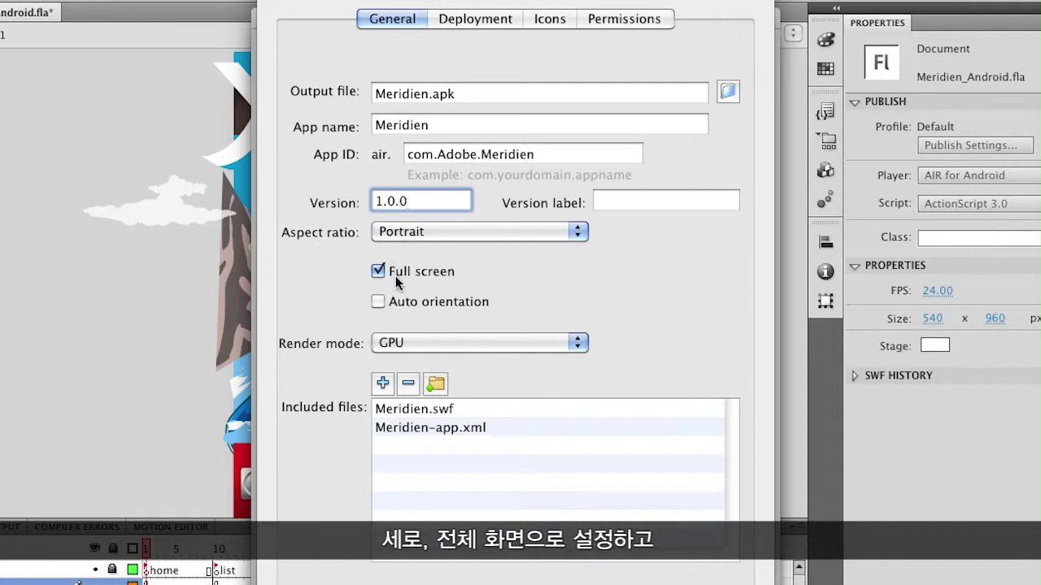
{"action": "left_click", "coordinate": [380, 345]}
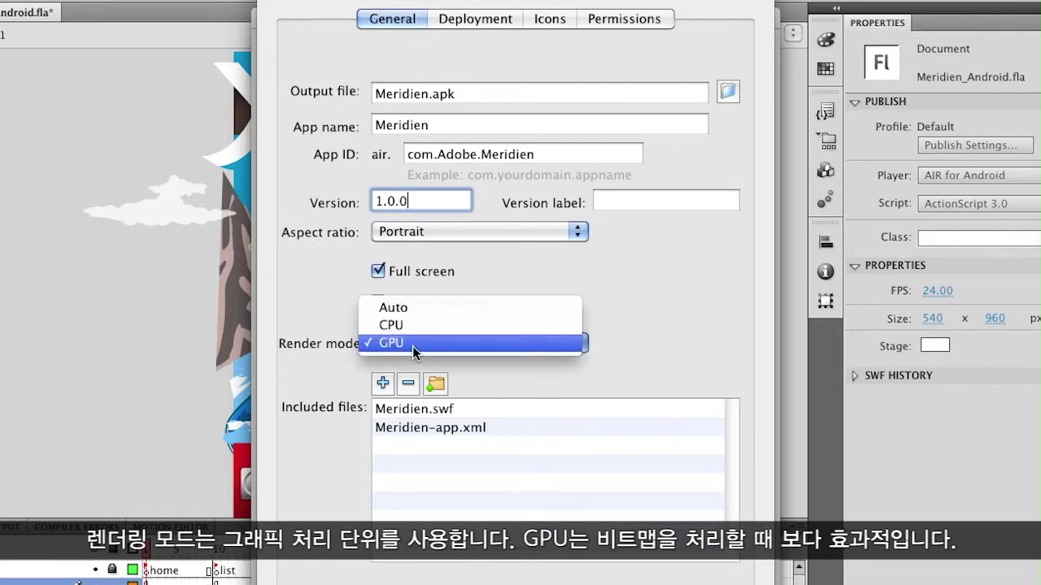
{"action": "left_click", "coordinate": [412, 346]}
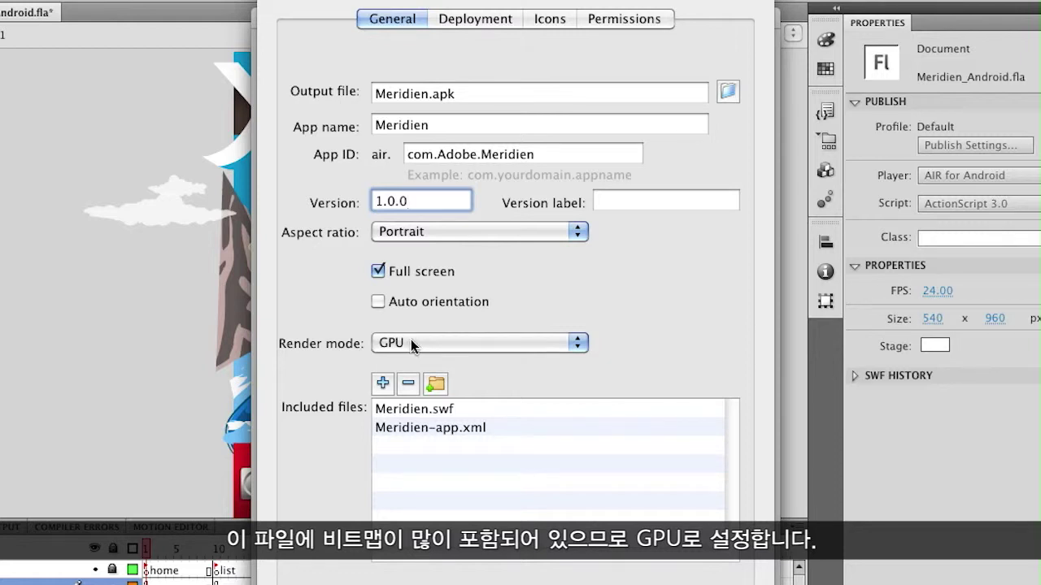
Clear the existing certificate path in the deployment settings and start creating a new certificate
{"action": "left_click", "coordinate": [491, 20]}
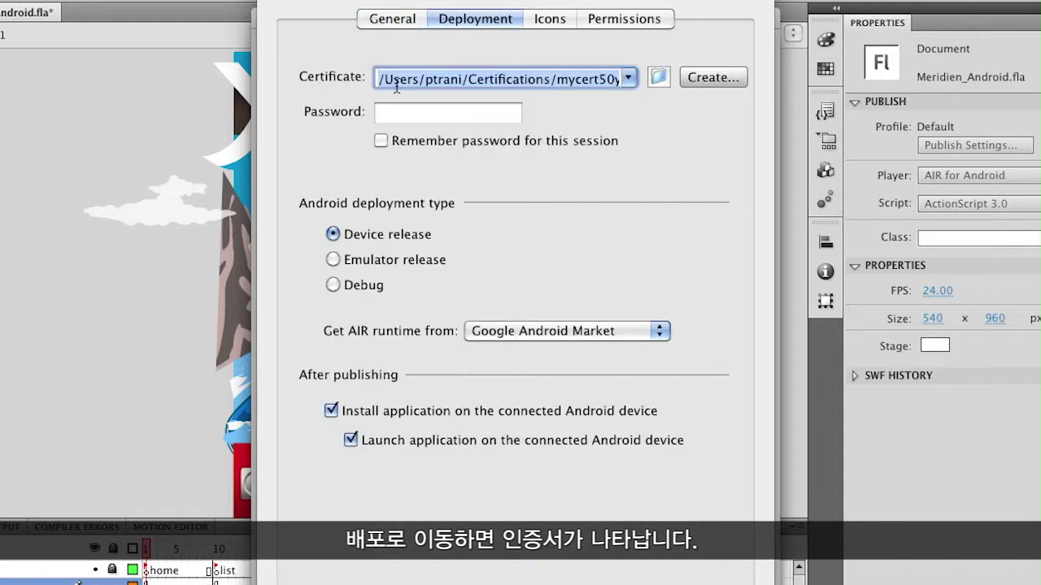
{"action": "key", "text": "BackSpace"}
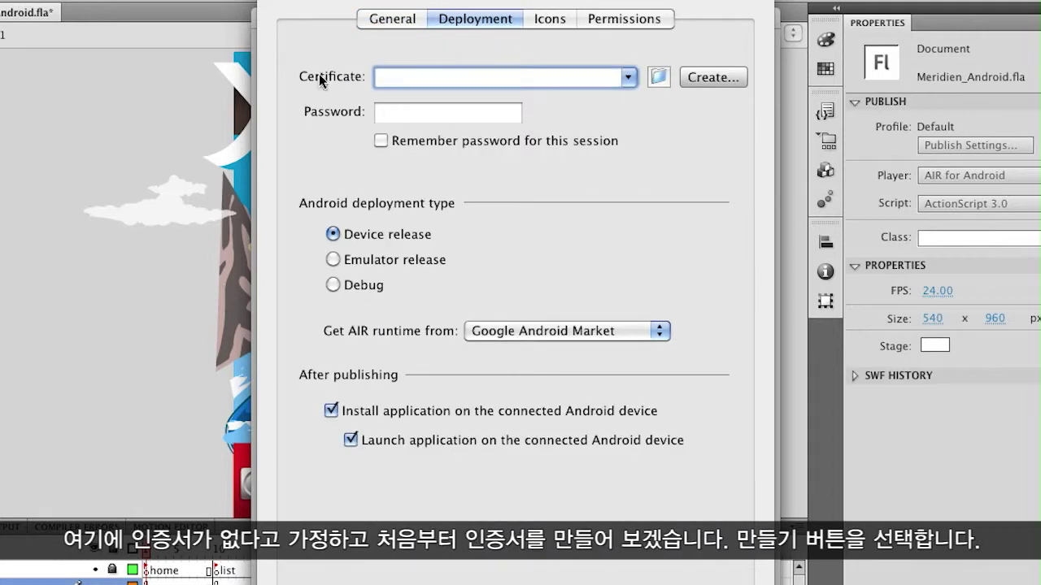
{"action": "left_click", "coordinate": [694, 76]}
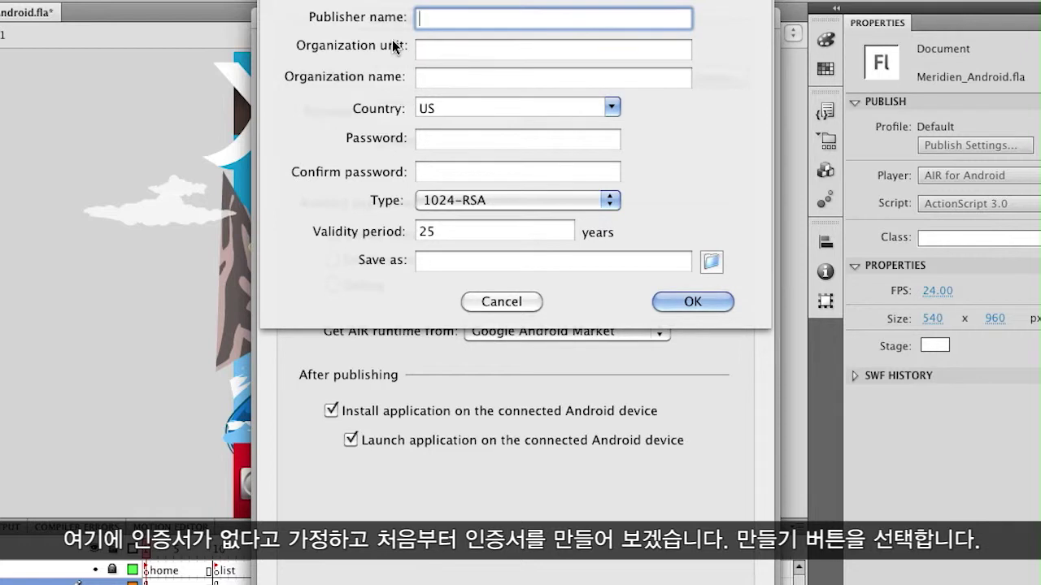
Fill in the certificate's publisher name, with Design as the organization unit and Adobe as the organization name
{"action": "type", "text": "Paul Trani"}
{"action": "key", "text": "Tab"}
{"action": "type", "text": "Design"}
{"action": "key", "text": "Tab"}
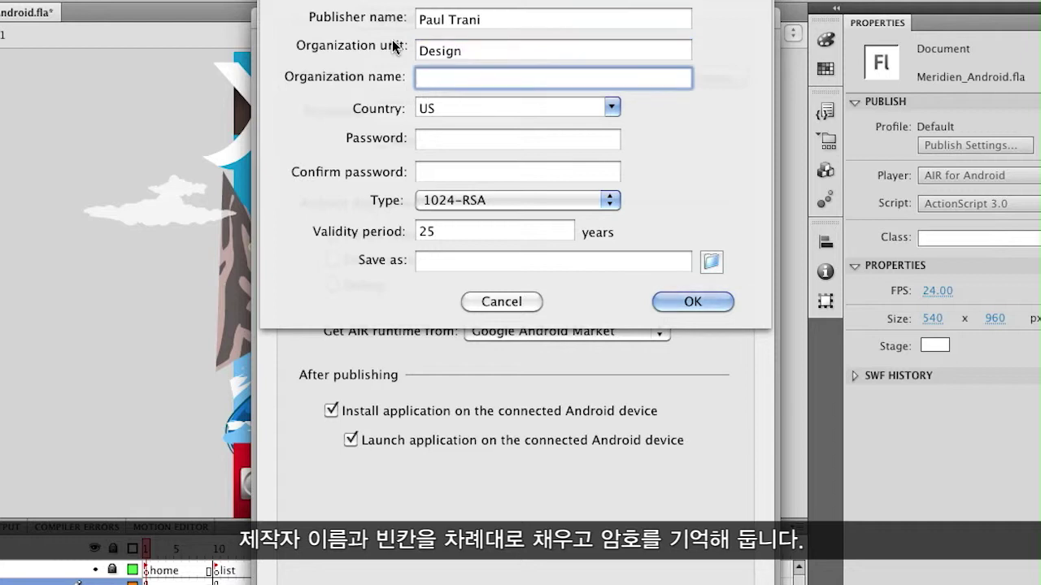
{"action": "type", "text": "Adobe"}
{"action": "key", "text": "Tab"}
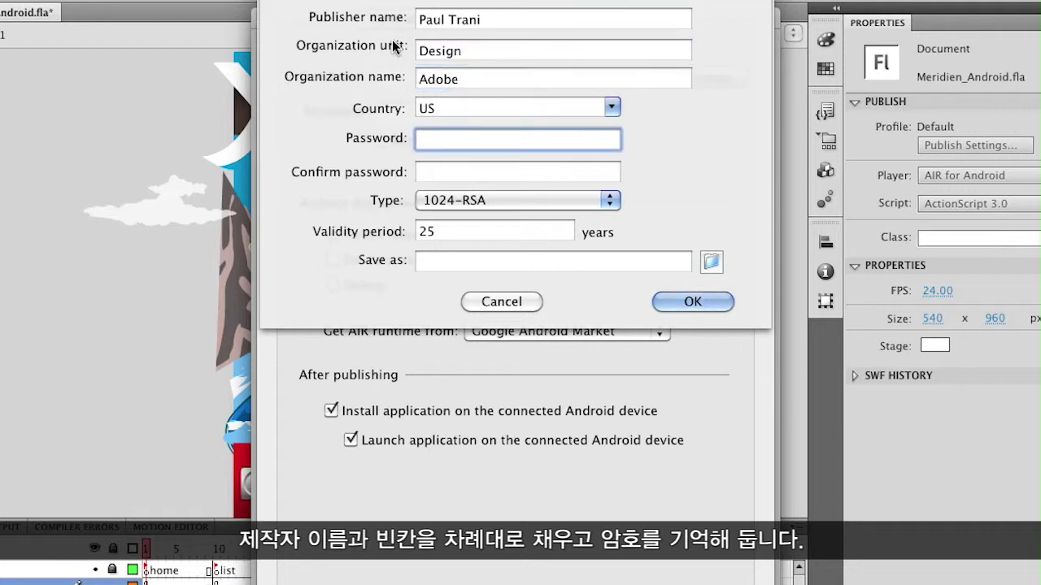
Enter and confirm the password for the new certificate
{"action": "type", "text": "•••••••"}
{"action": "key", "text": "Tab"}
{"action": "type", "text": "•••••••"}
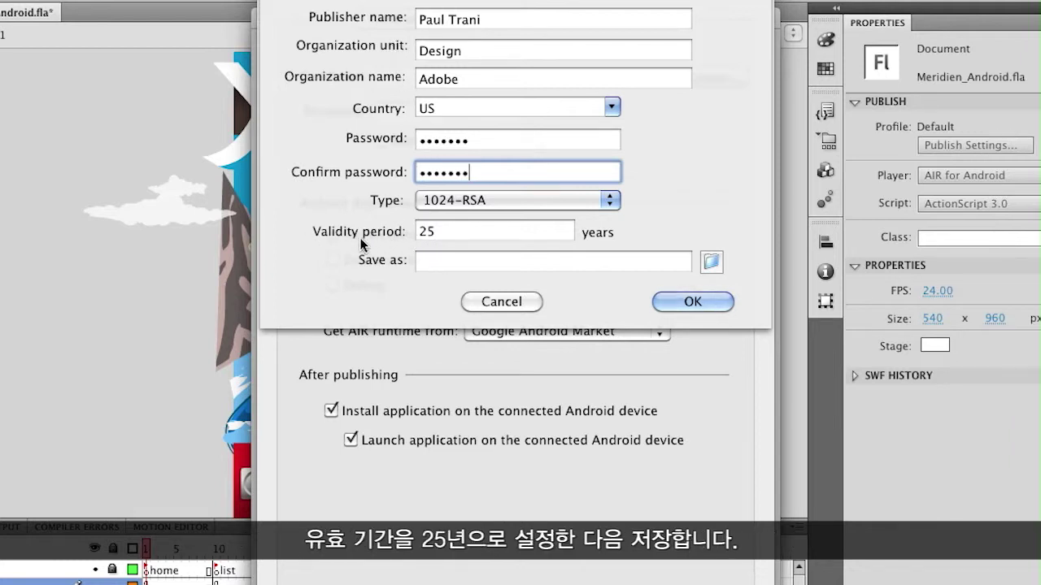
Save the certificate to the Desktop as MyCert and create it
{"action": "left_click", "coordinate": [711, 261]}
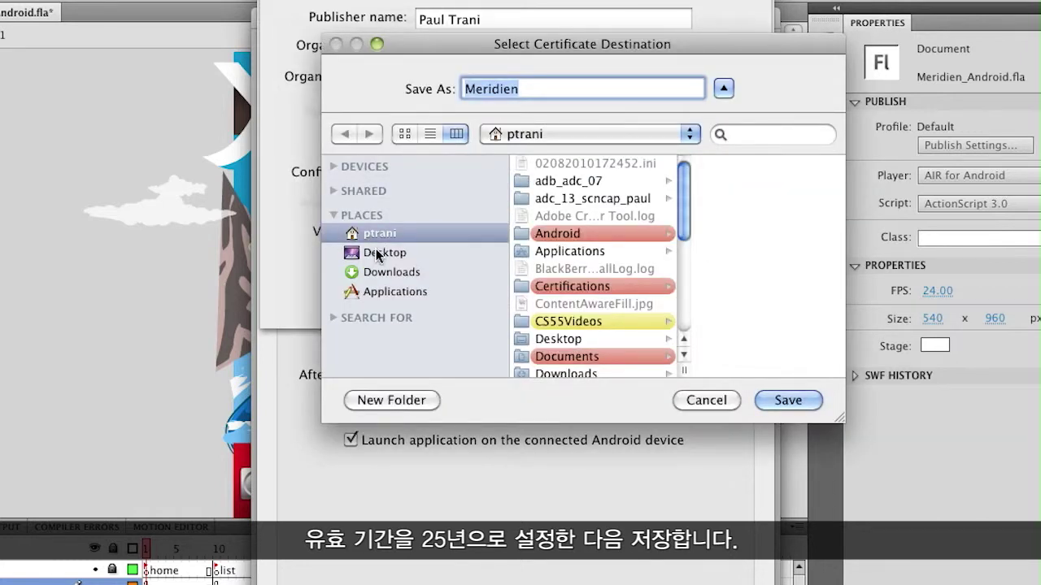
{"action": "left_click", "coordinate": [375, 251]}
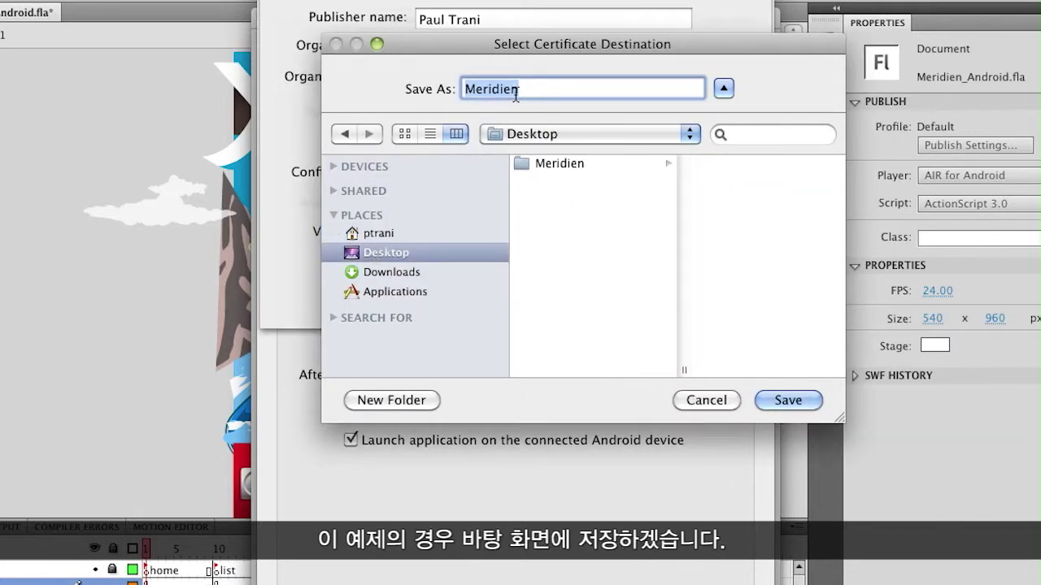
{"action": "type", "text": "MyCert"}
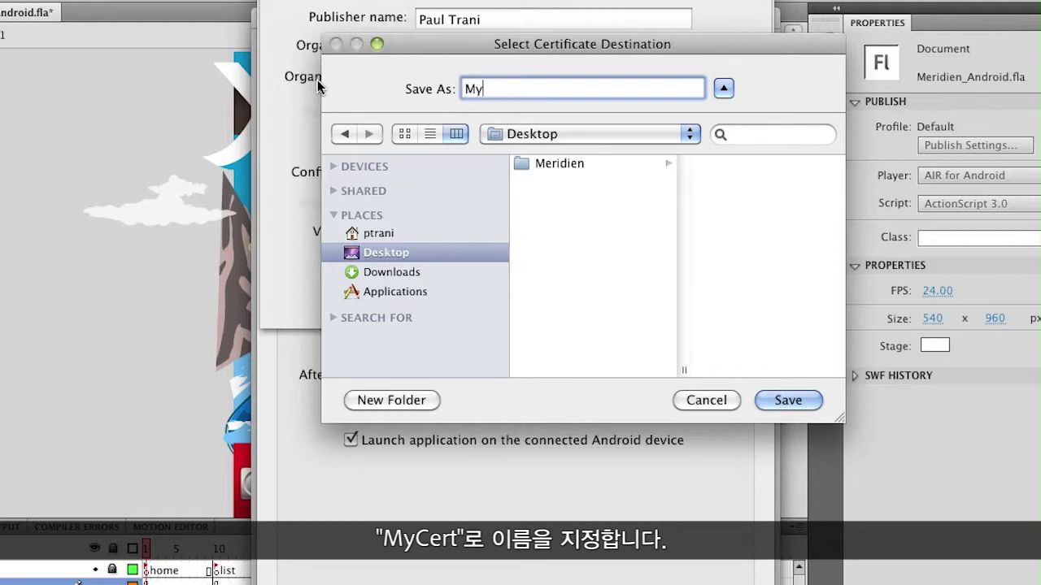
{"action": "left_click", "coordinate": [774, 400]}
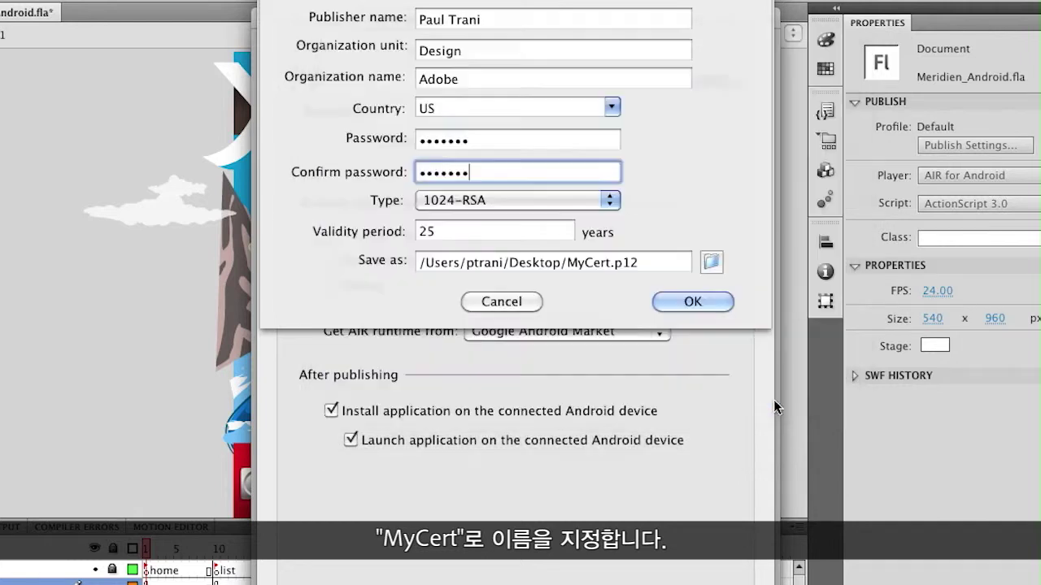
{"action": "left_click", "coordinate": [692, 302]}
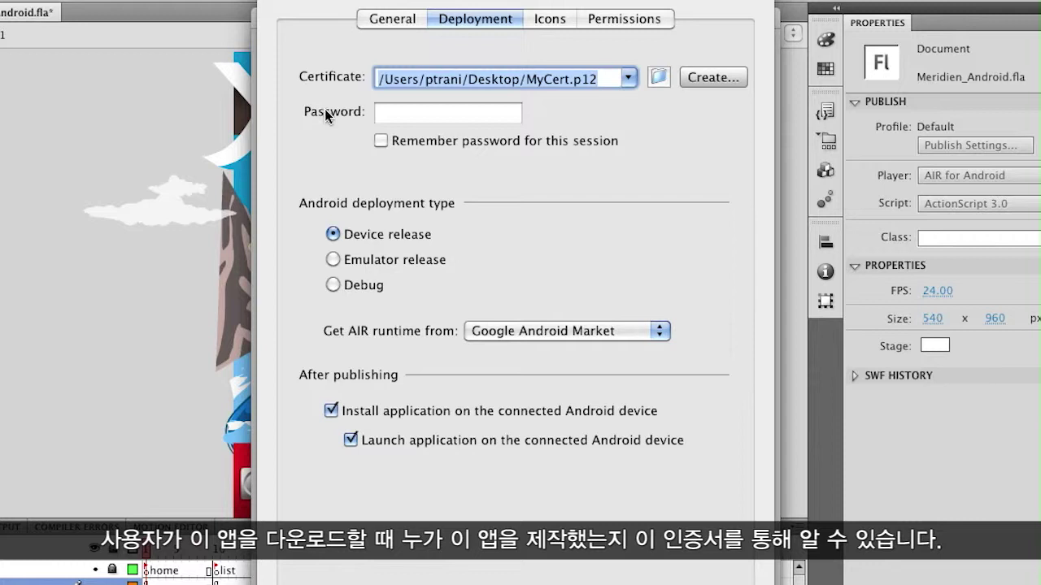
Enter the certificate password in the deployment settings and have it remembered for this session
{"action": "left_click", "coordinate": [398, 113]}
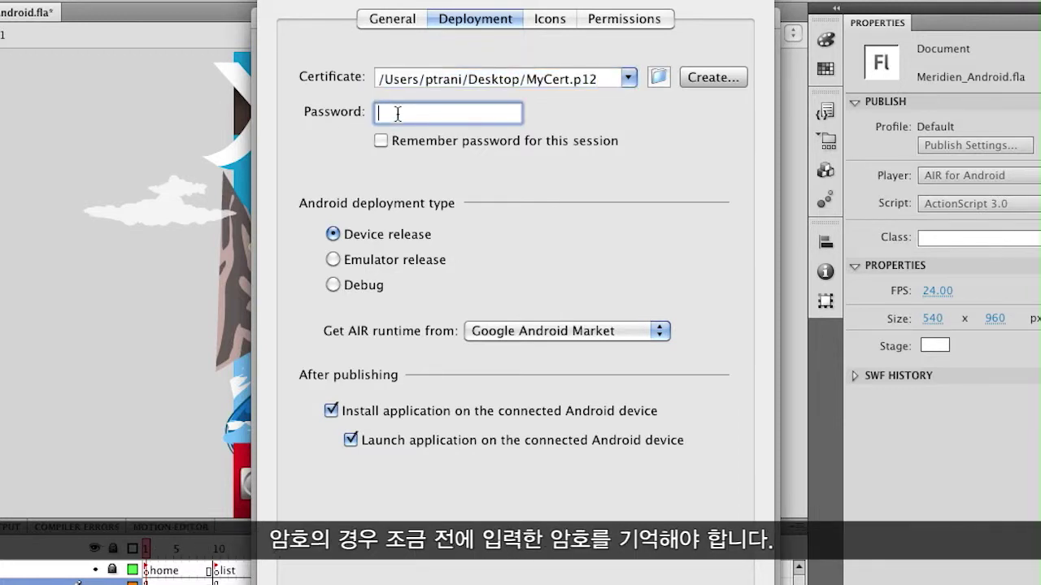
{"action": "type", "text": "•••••••"}
{"action": "left_click", "coordinate": [381, 140]}
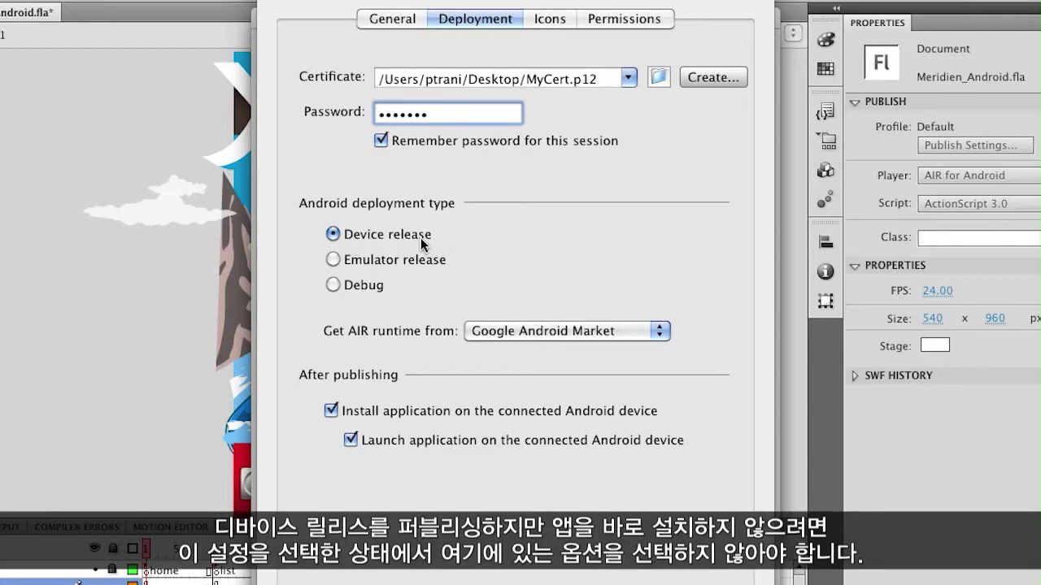
Turn off installing the application on the connected Android device after publishing, and check the output file name in the general settings
{"action": "left_click", "coordinate": [325, 406]}
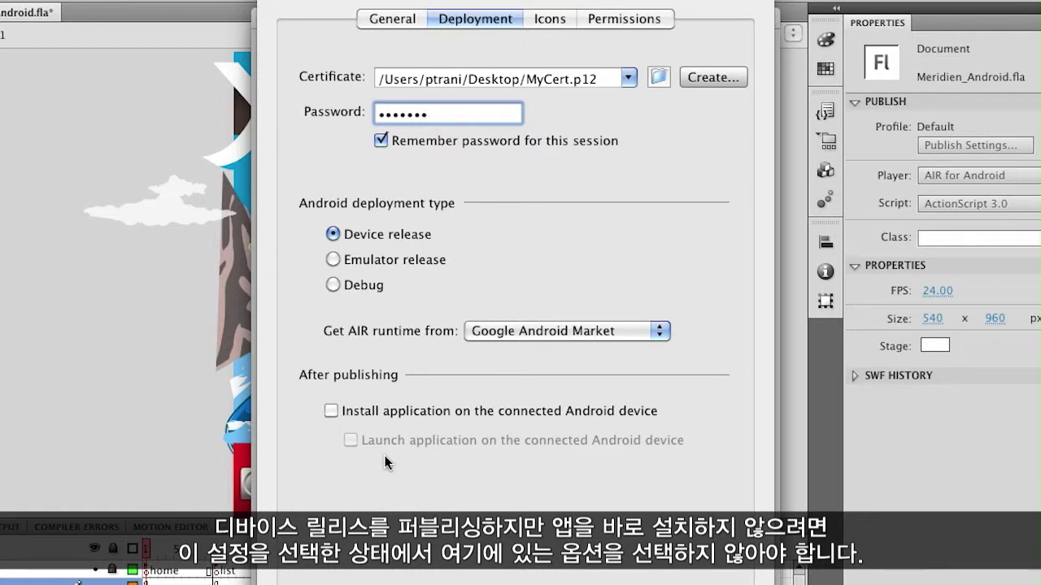
{"action": "left_click", "coordinate": [391, 18]}
{"action": "left_click", "coordinate": [496, 101]}
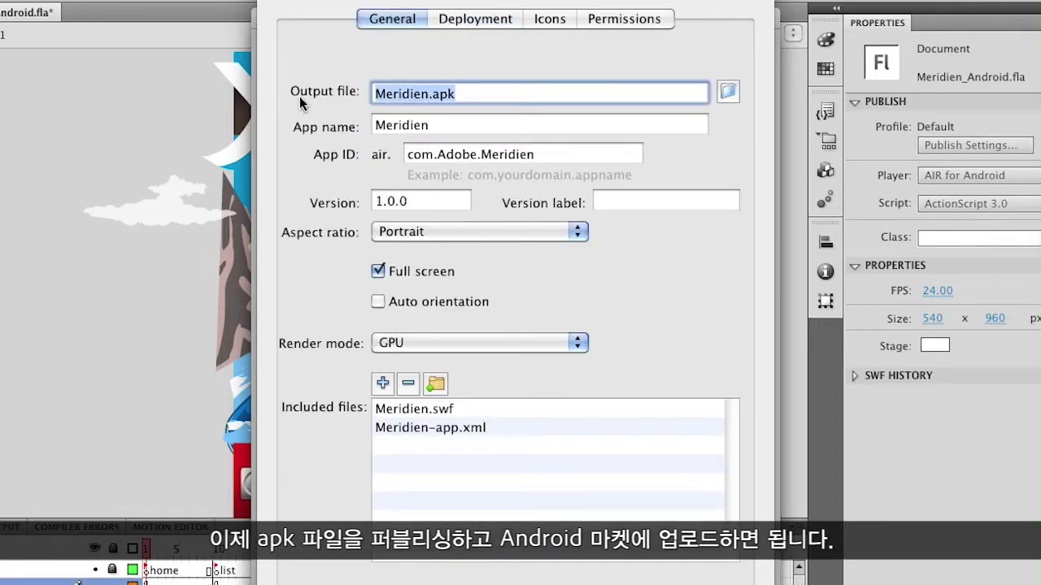
Review the PNG files and previews assigned to the 36x36, 48x48 and 72x72 app icons
{"action": "left_click", "coordinate": [464, 20]}
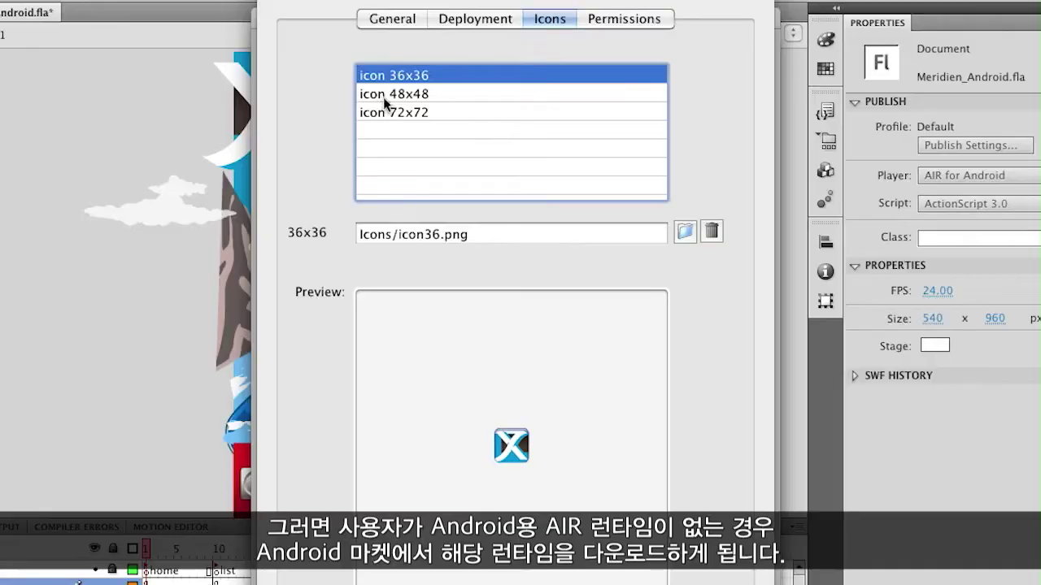
{"action": "left_click", "coordinate": [395, 112]}
{"action": "left_click", "coordinate": [398, 93]}
{"action": "left_click", "coordinate": [397, 78]}
{"action": "left_click", "coordinate": [397, 94]}
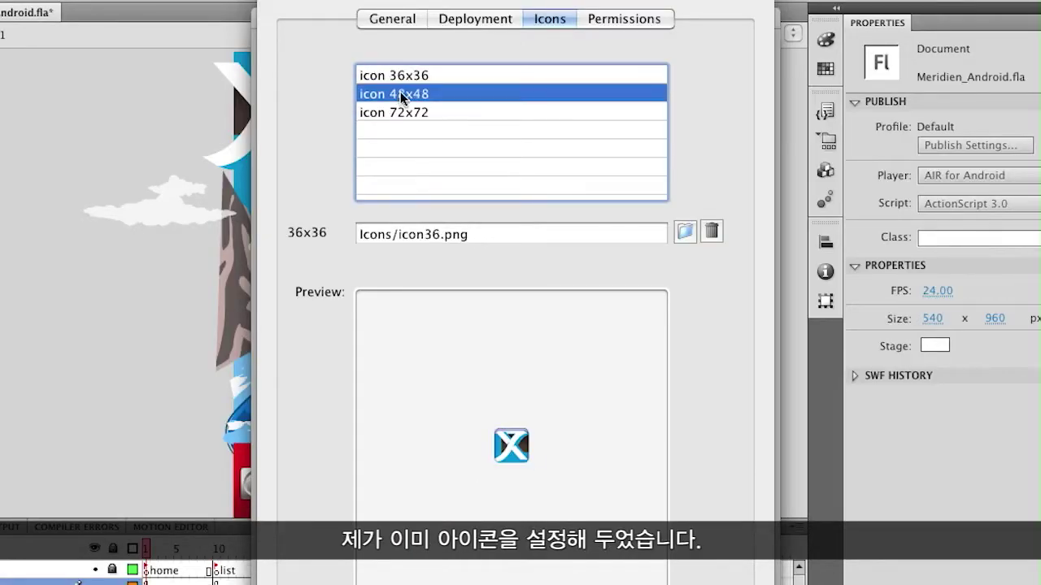
{"action": "left_click", "coordinate": [396, 112]}
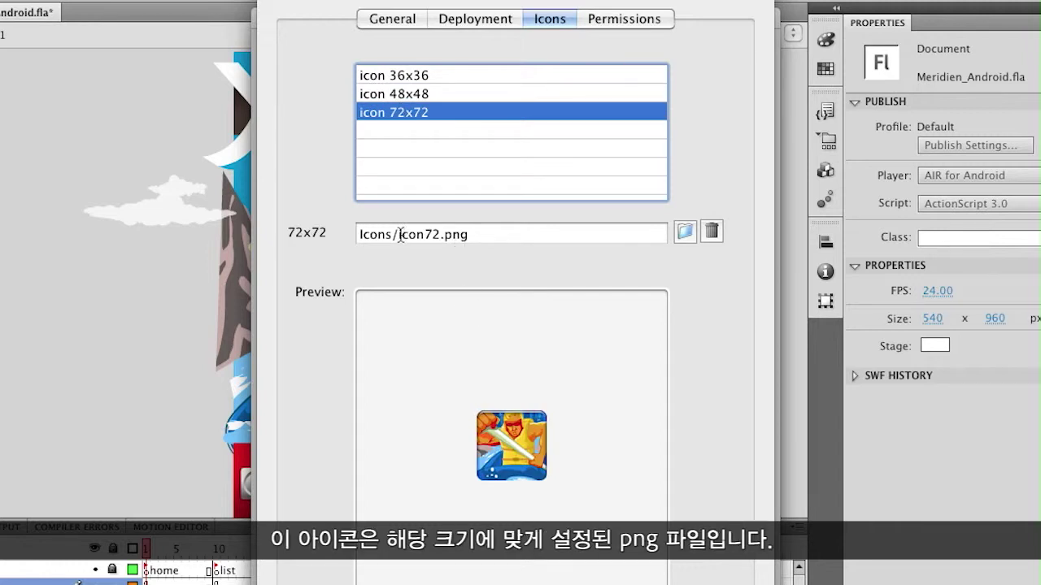
{"action": "left_click_drag", "start_coordinate": [400, 234], "coordinate": [532, 234]}
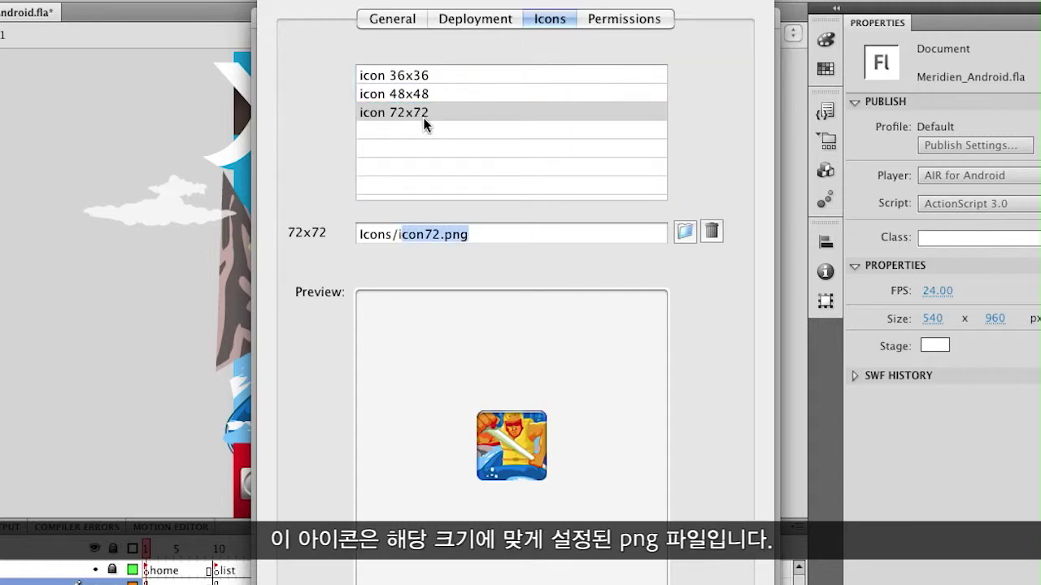
{"action": "left_click", "coordinate": [418, 78]}
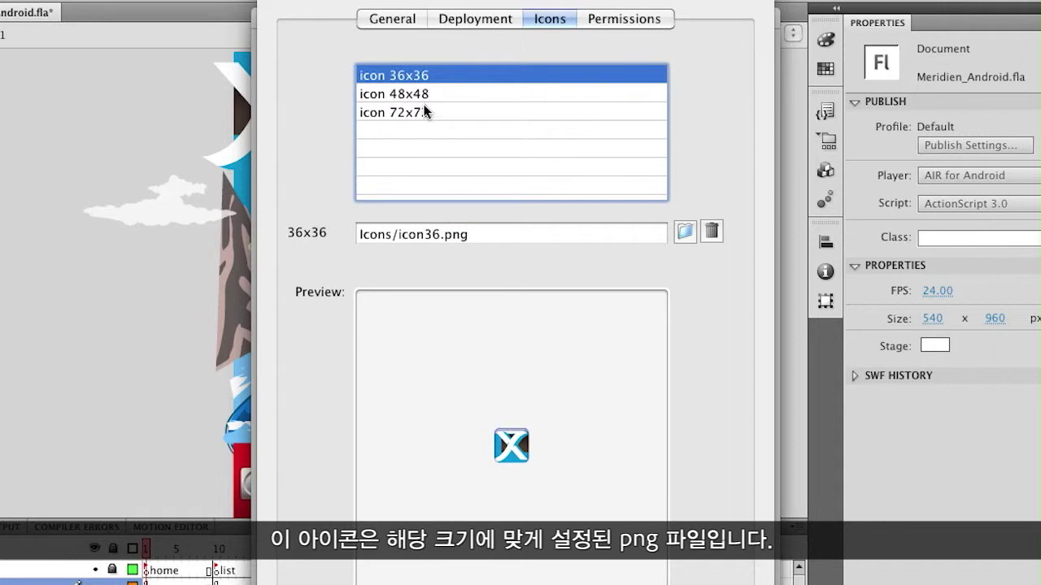
{"action": "left_click", "coordinate": [424, 96]}
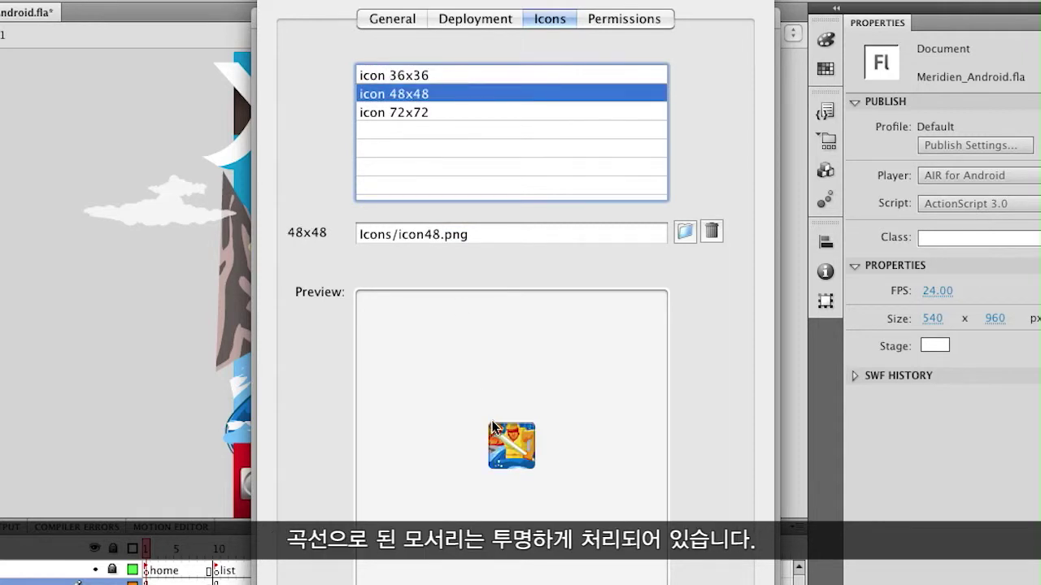
Review the app's permissions, checking INTERNET and the description of ACCESS_FINE_LOCATION
{"action": "left_click", "coordinate": [602, 24]}
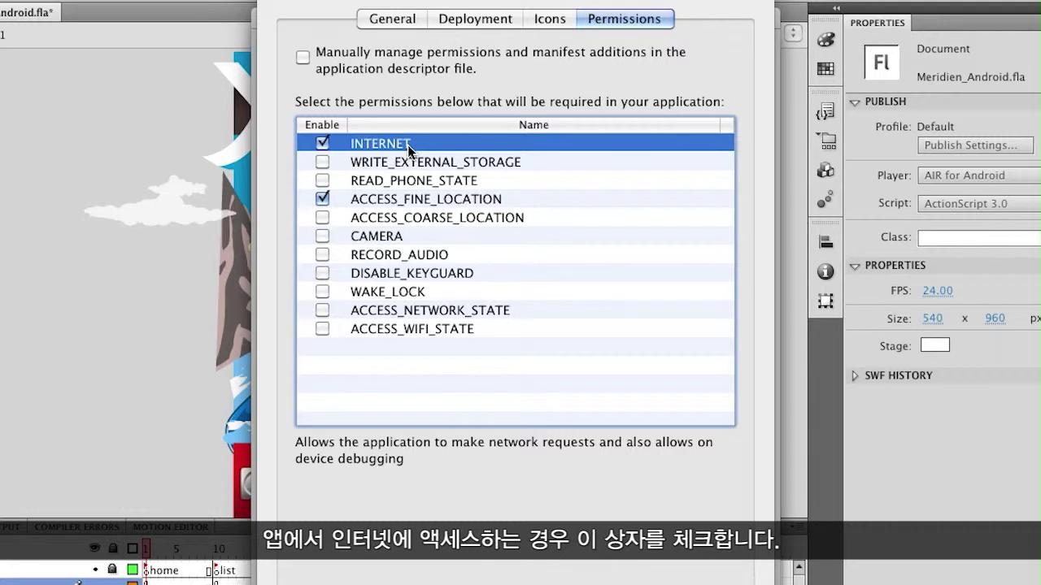
{"action": "left_click", "coordinate": [406, 198]}
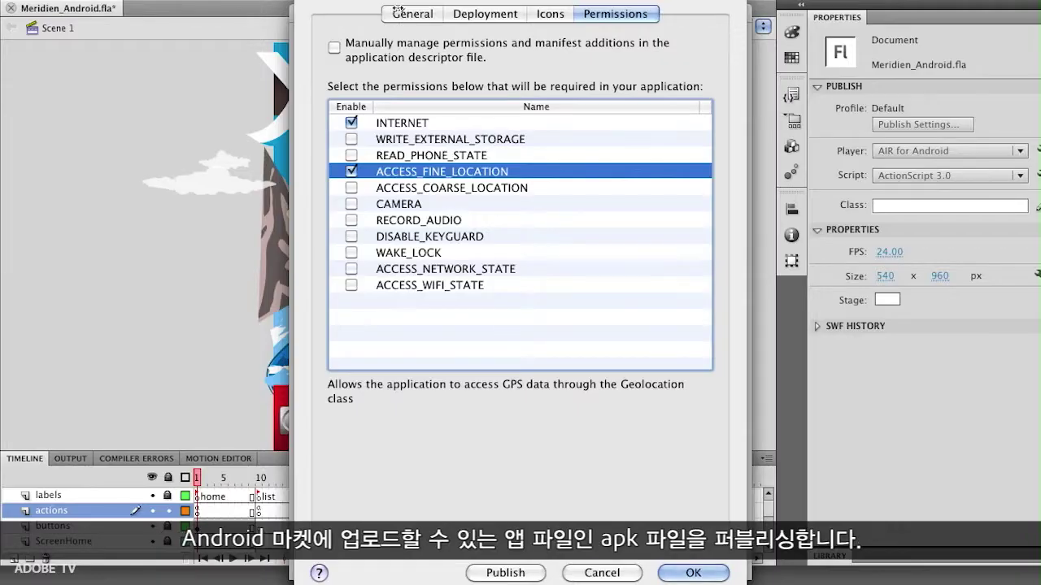
Return to the general settings and publish the application as Meridien.apk
{"action": "left_click", "coordinate": [412, 14]}
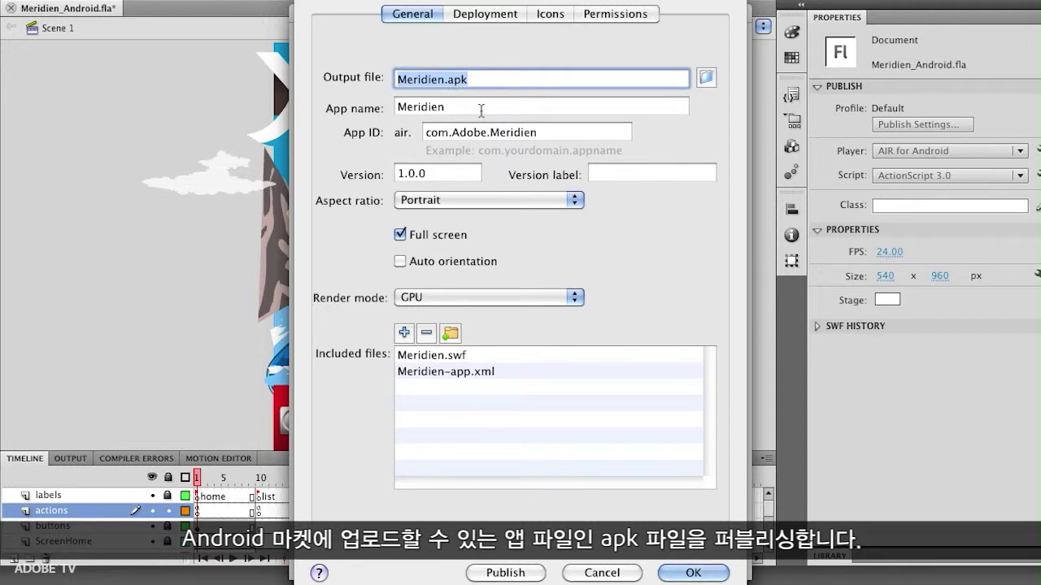
{"action": "left_click", "coordinate": [485, 572]}
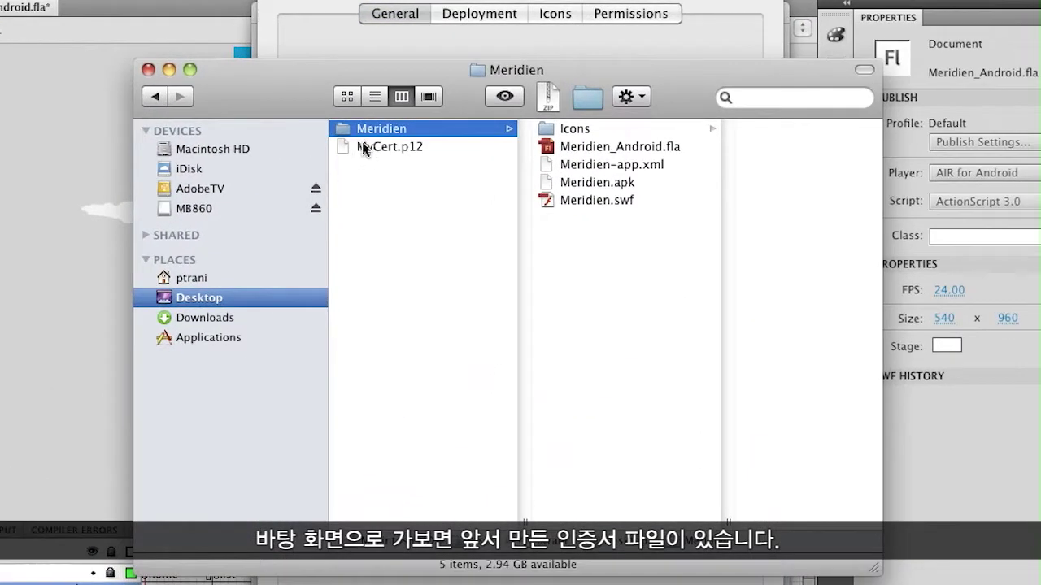
Switch to Finder and inspect MyCert.p12 on the Desktop and the APK, XML and SWF files in the Meridien folder
{"action": "left_click", "coordinate": [362, 145]}
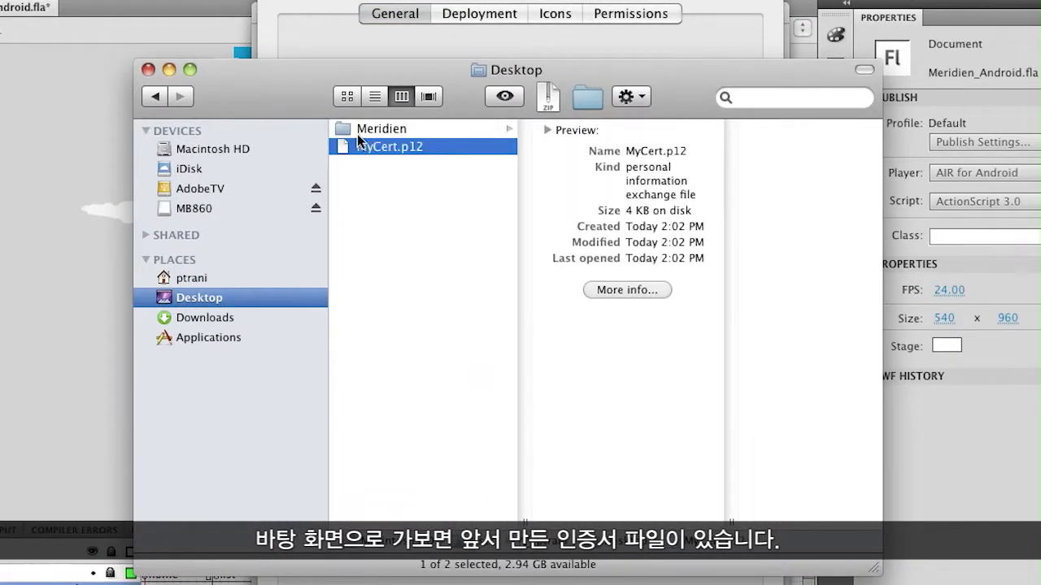
{"action": "left_click", "coordinate": [357, 128]}
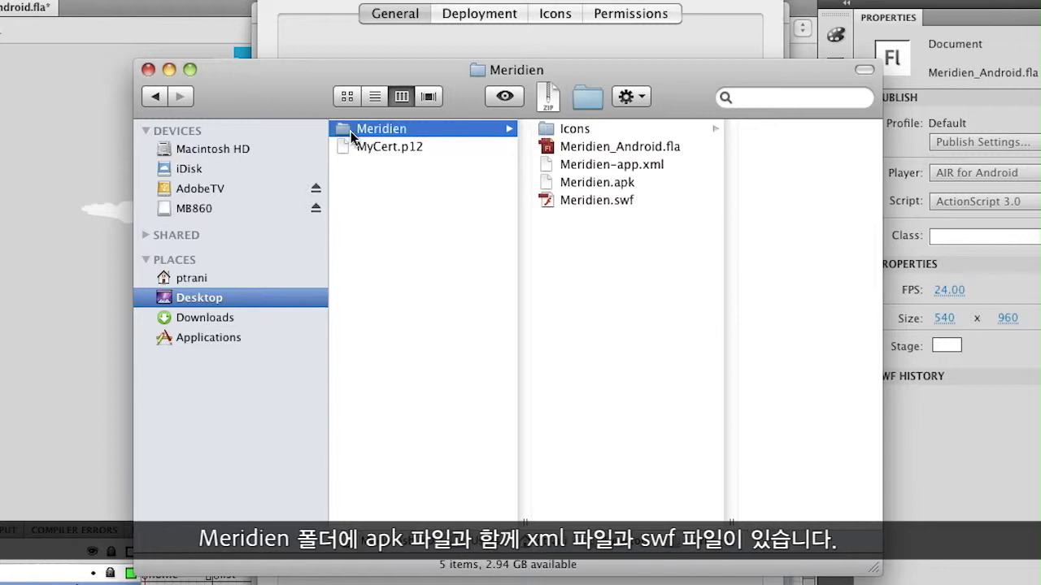
{"action": "left_click", "coordinate": [586, 185]}
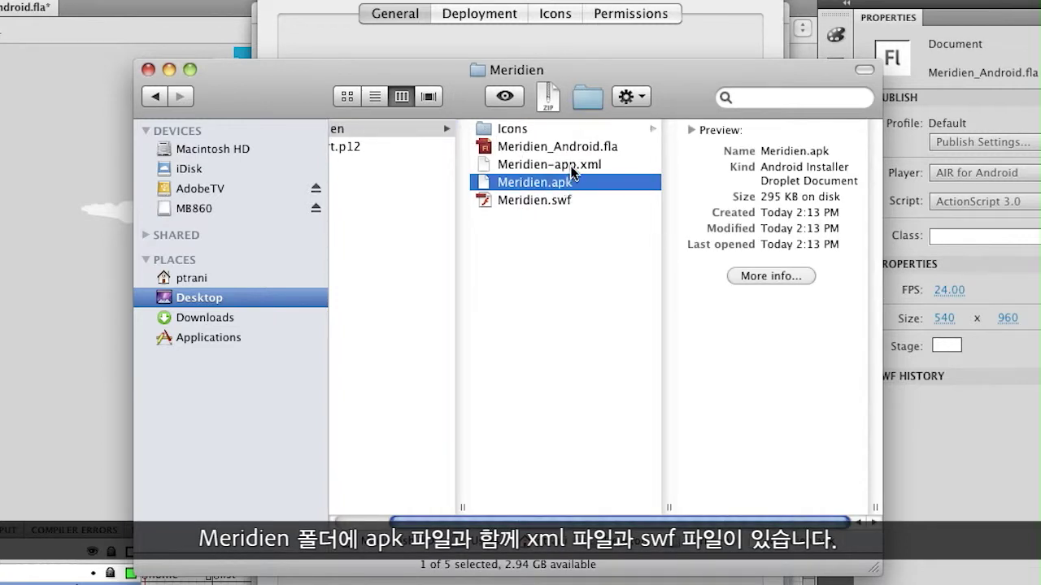
{"action": "left_click", "coordinate": [573, 166]}
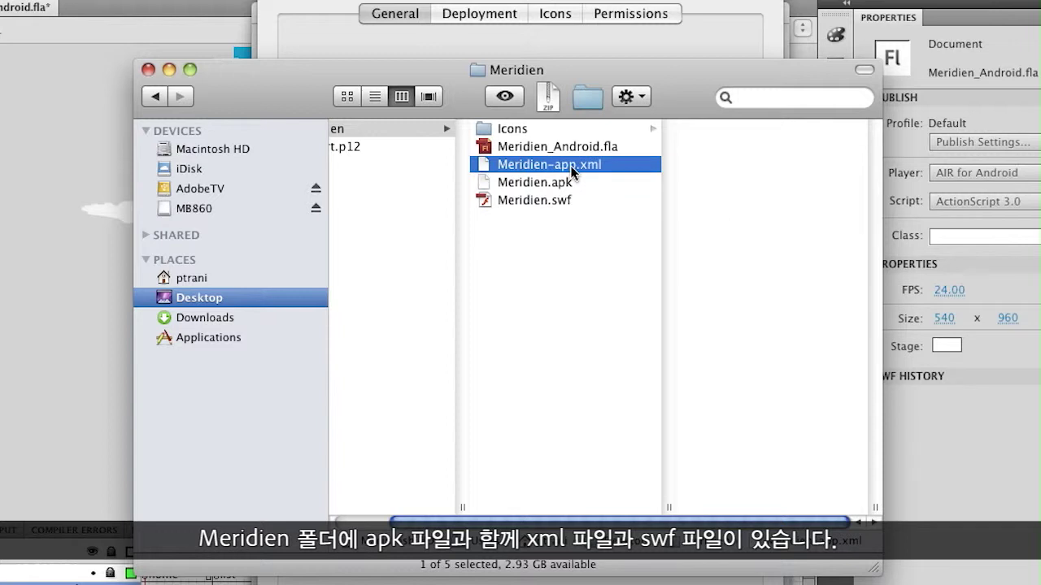
{"action": "left_click", "coordinate": [542, 201], "text": "super"}
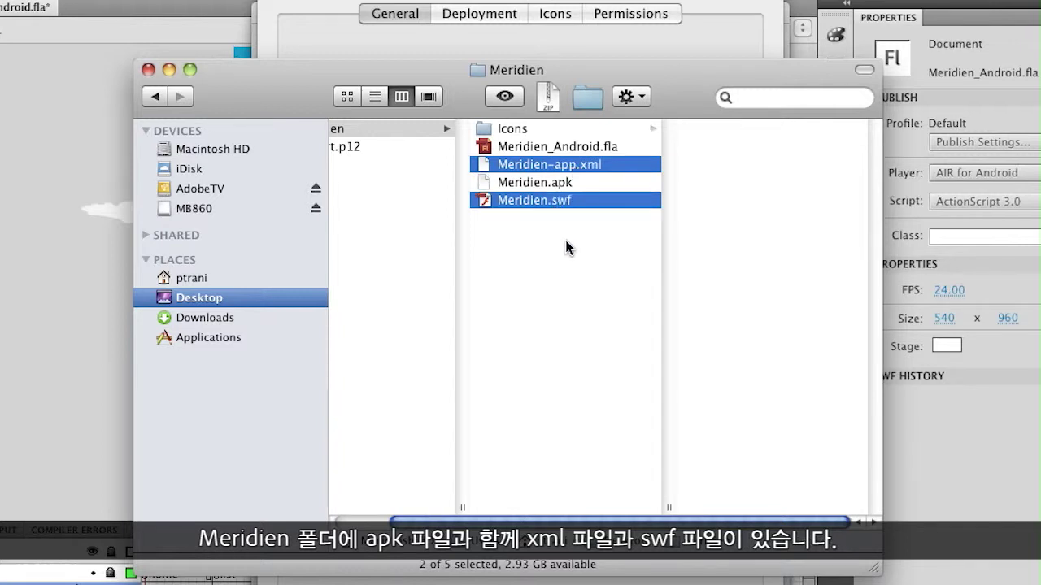
{"action": "left_click", "coordinate": [504, 184]}
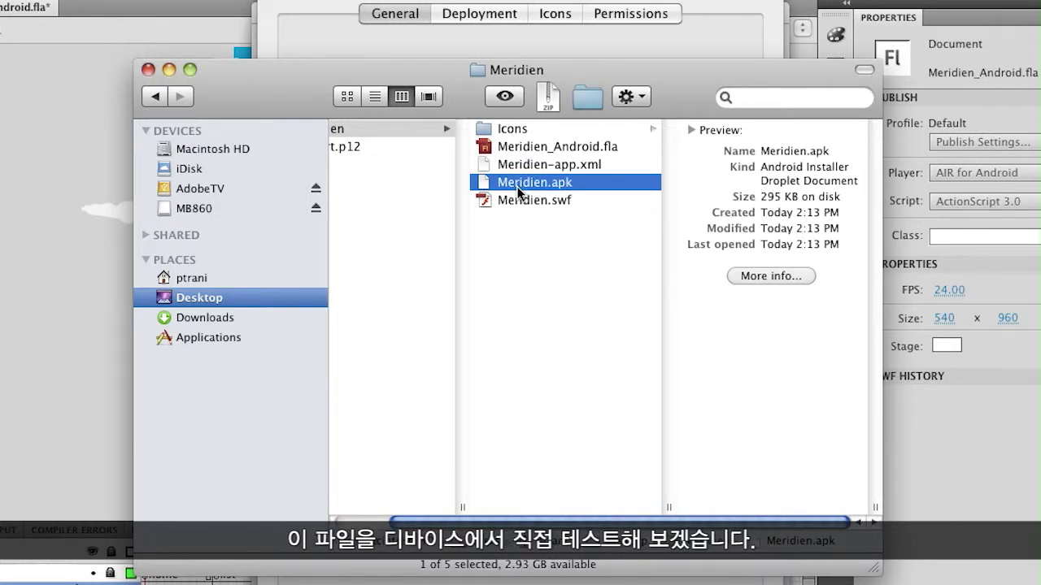
Return to Flash and turn on both installing and launching the application on the connected Android device after publishing
{"action": "left_click", "coordinate": [334, 39]}
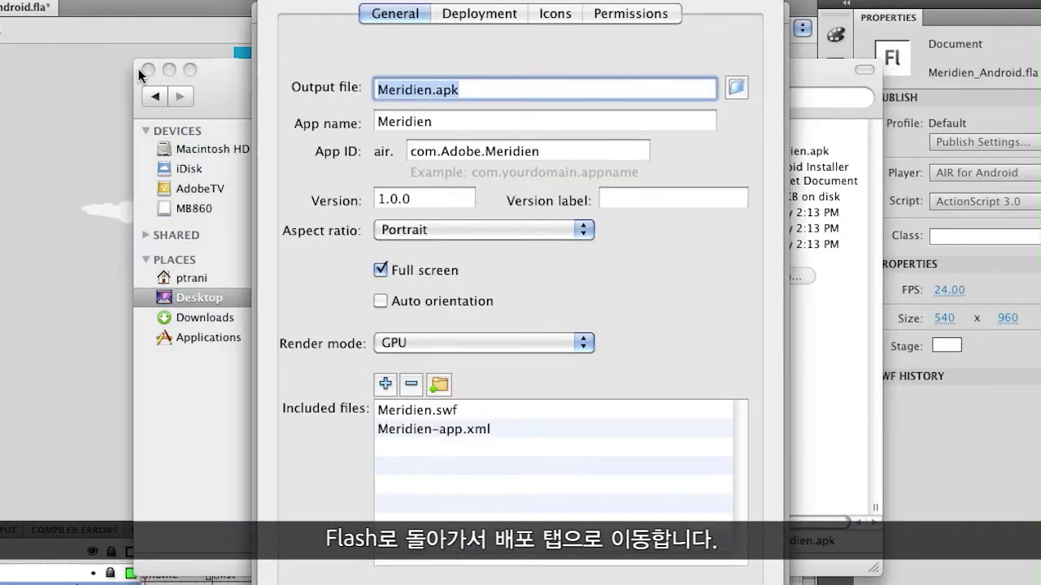
{"action": "left_click", "coordinate": [168, 69]}
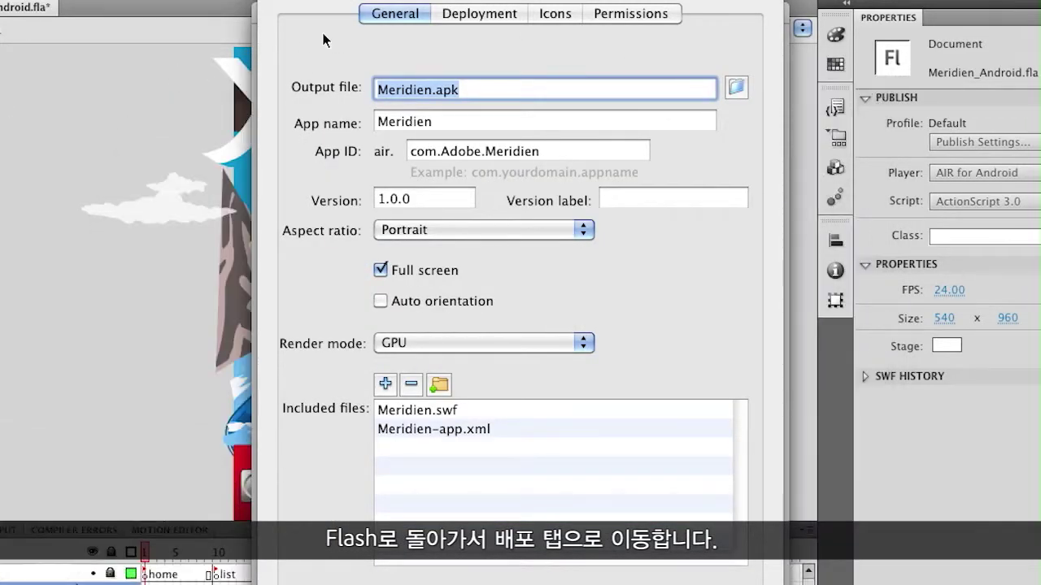
{"action": "left_click", "coordinate": [485, 14]}
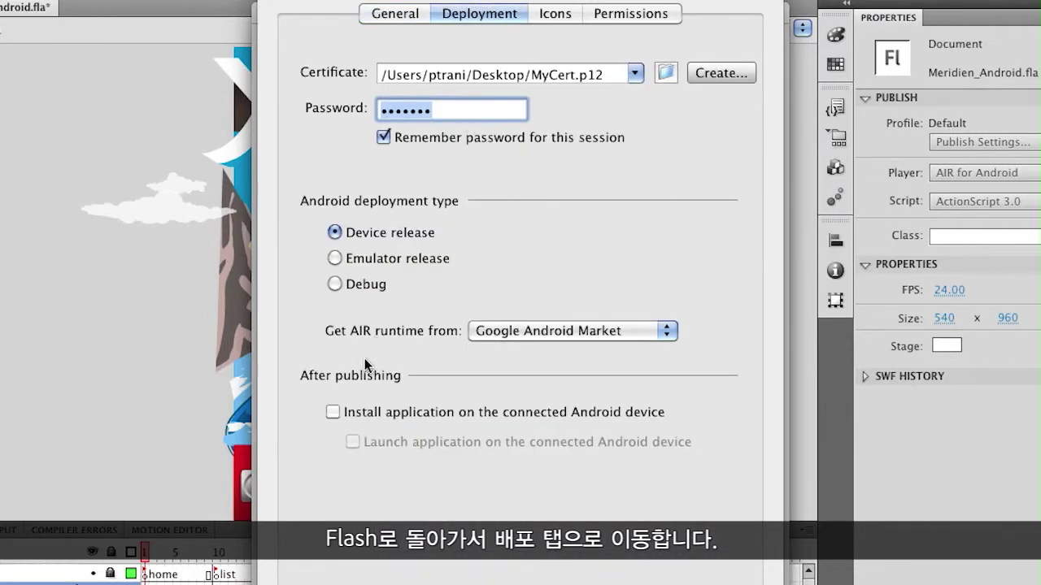
{"action": "left_click", "coordinate": [332, 412]}
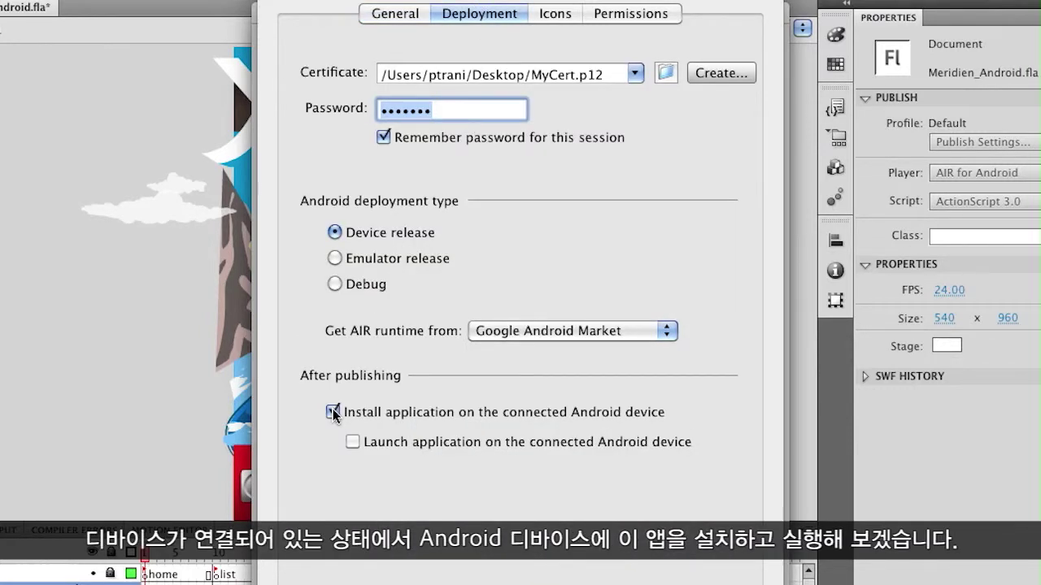
{"action": "left_click", "coordinate": [352, 441]}
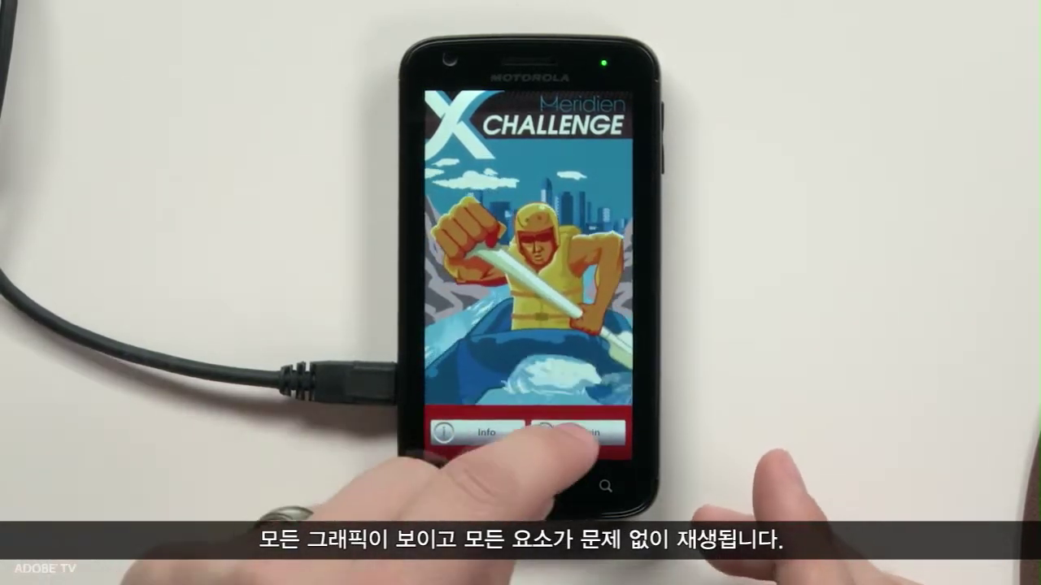
{"action": "left_click", "coordinate": [577, 433]}
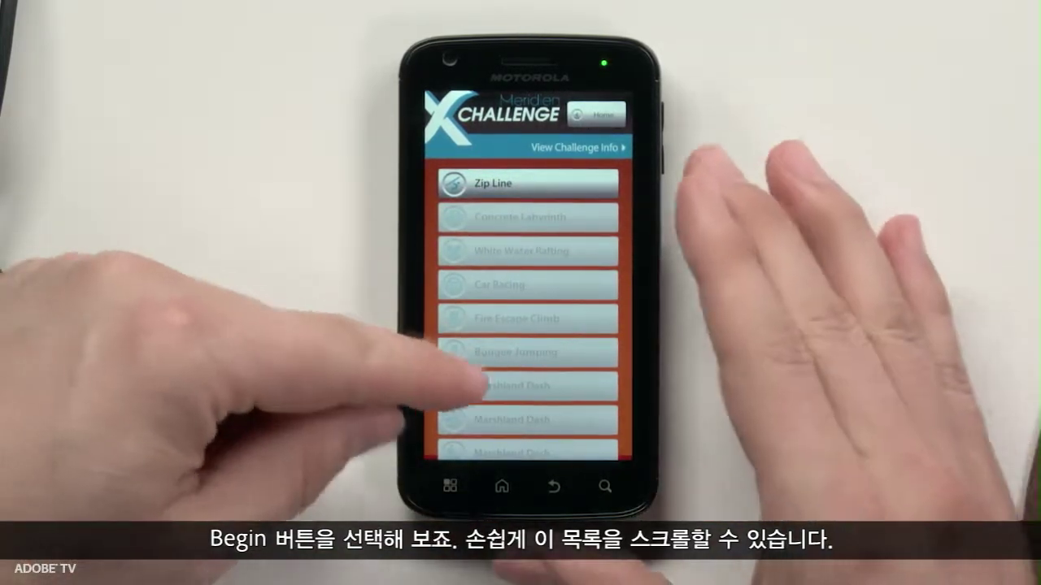
{"action": "mouse_move", "coordinate": [492, 344]}
{"action": "left_mouse_down"}
{"action": "mouse_move", "coordinate": [499, 260]}
{"action": "mouse_move", "coordinate": [487, 395]}
{"action": "mouse_move", "coordinate": [476, 372]}
{"action": "mouse_move", "coordinate": [496, 366]}
{"action": "left_mouse_up"}
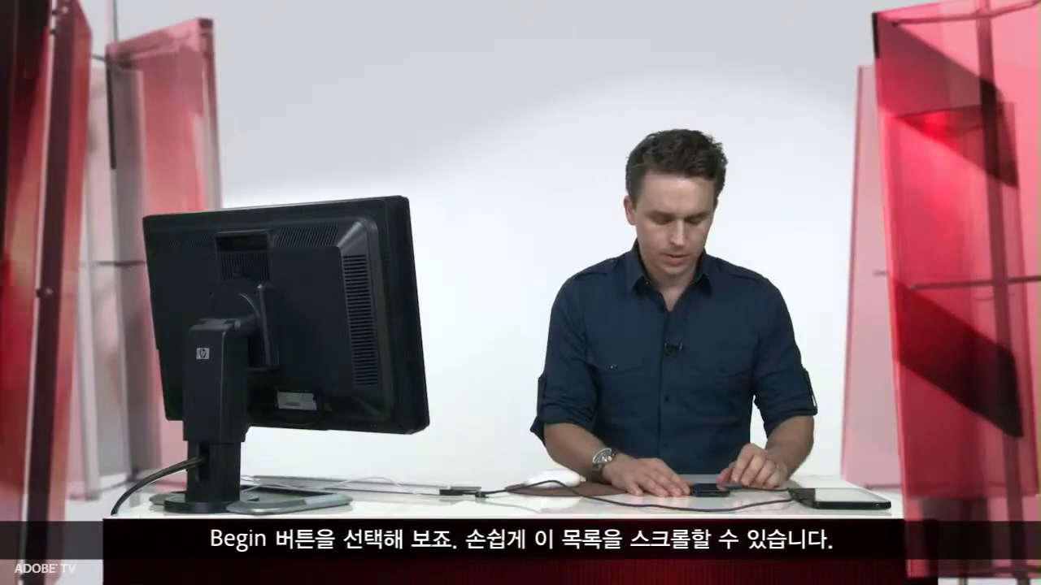